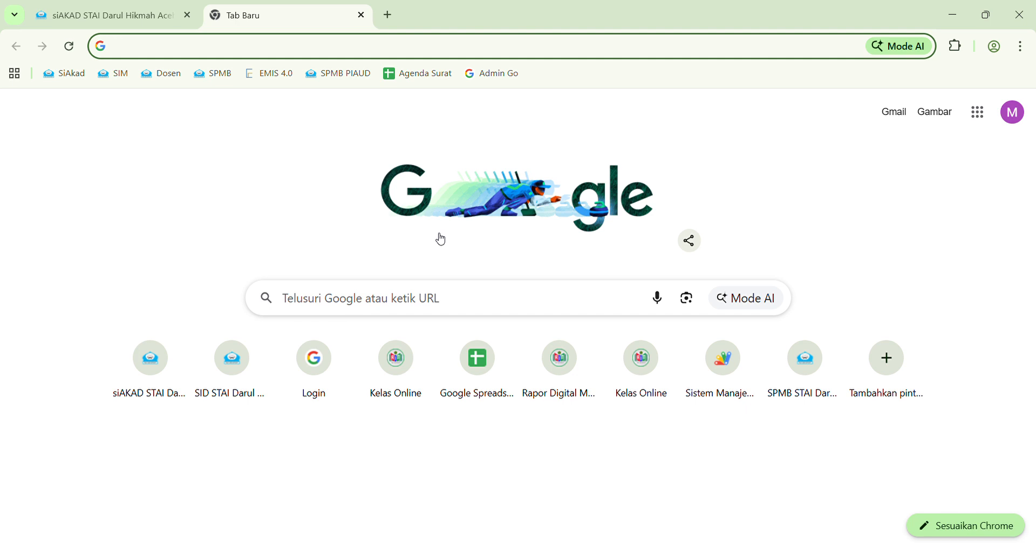
Go to sid.staidarulhikmah.ac.id in Chrome using the 'sid' autocomplete suggestion
left_click(591, 51)
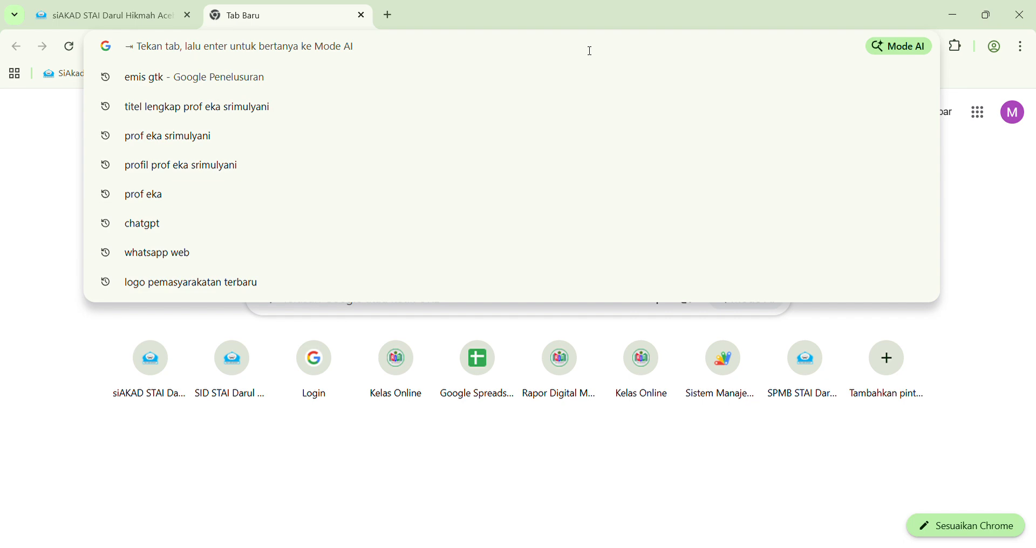
type("sid.staidarulhikmah.ac.id")
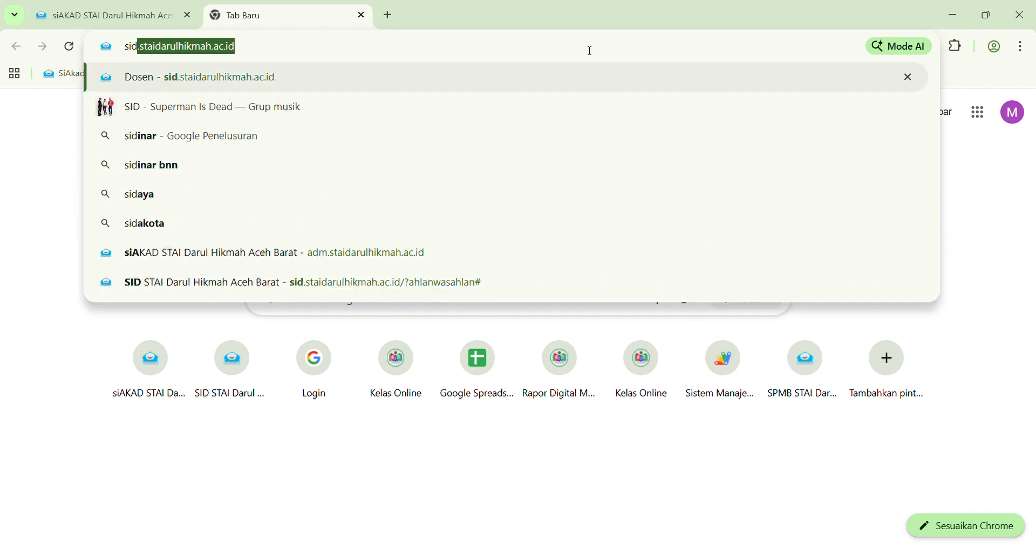
key("Return")
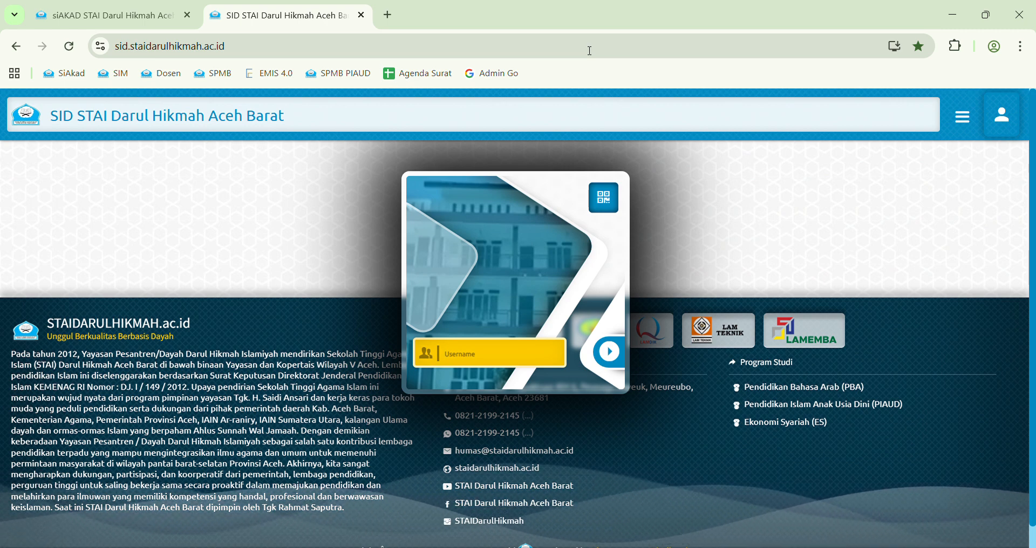
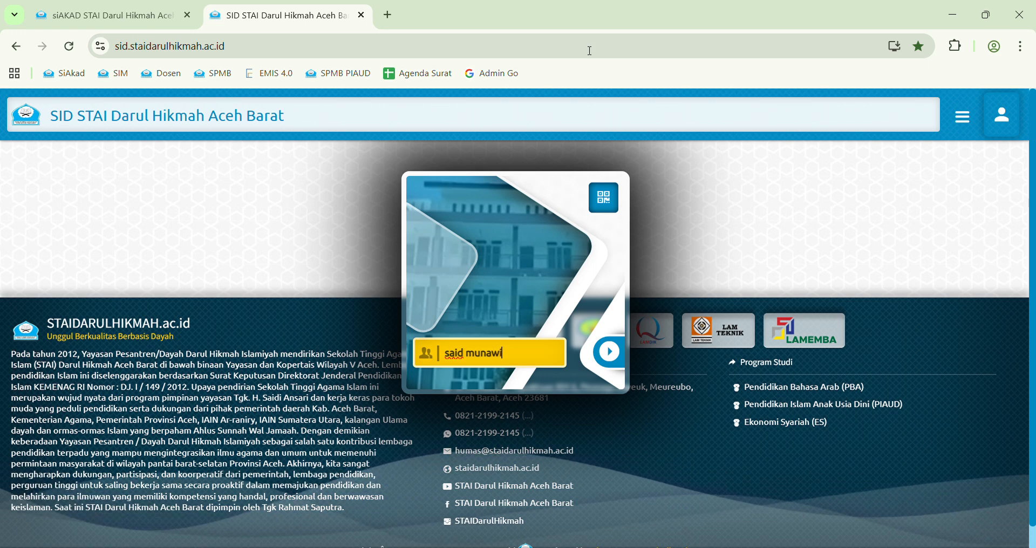
Log in to the portal with the lecturer's username and account password
key("Return")
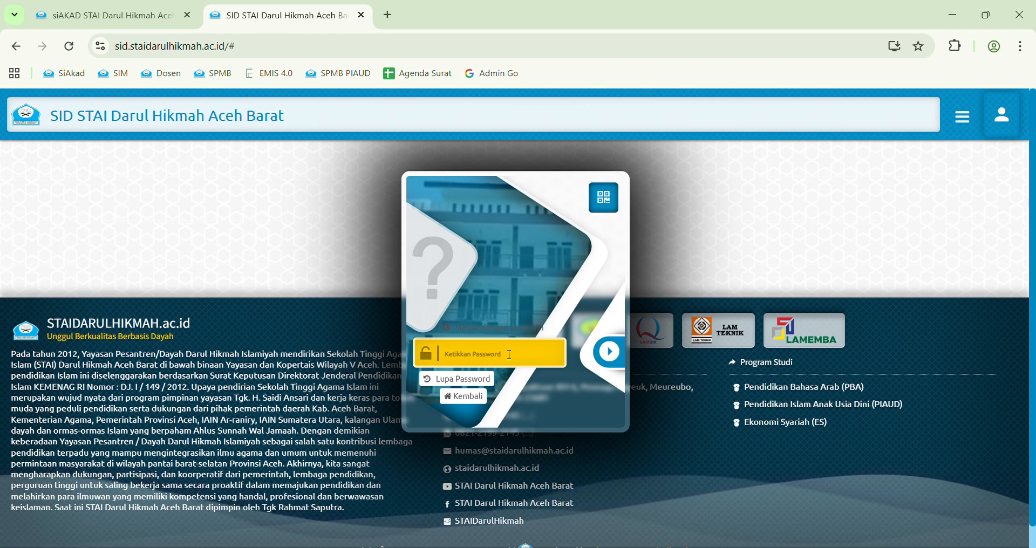
type("******")
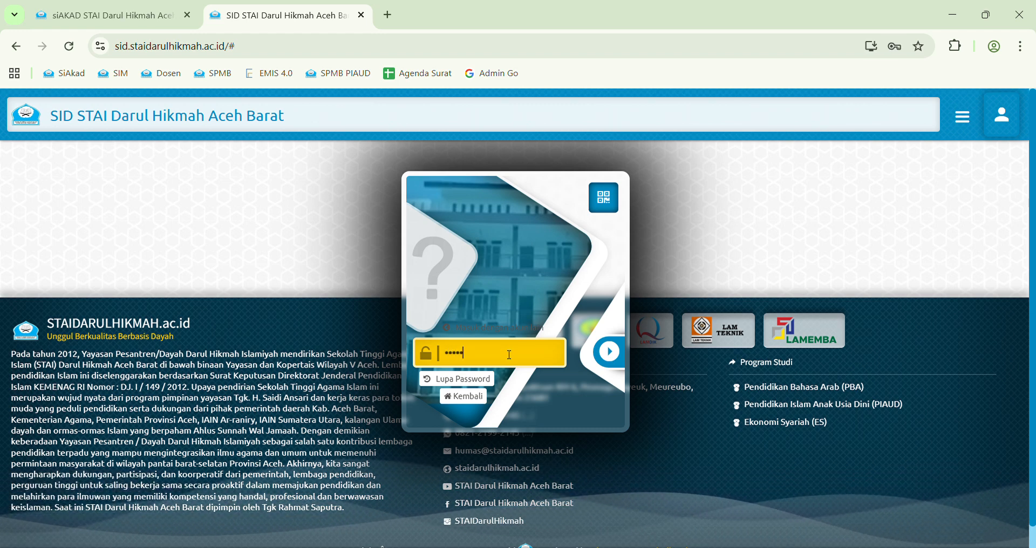
type("***")
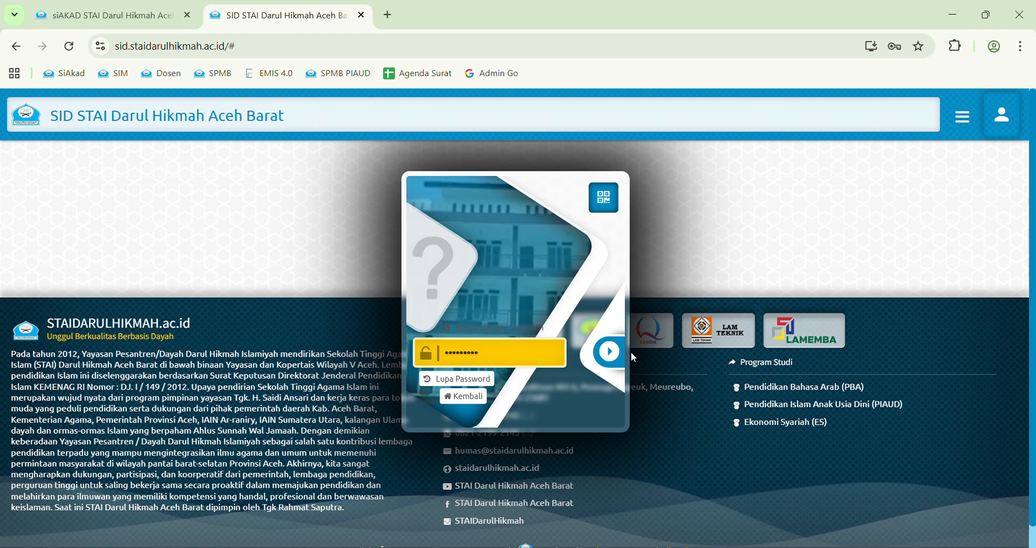
left_click(609, 352)
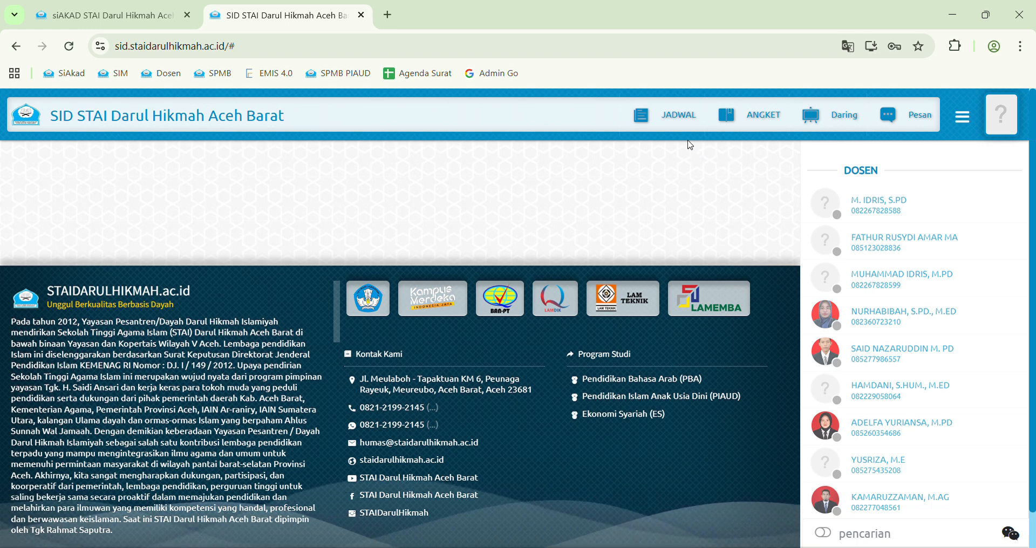
Open the PBA V Tarjamah - I class's PRESENSI attendance sheet from JADWAL
left_click(675, 116)
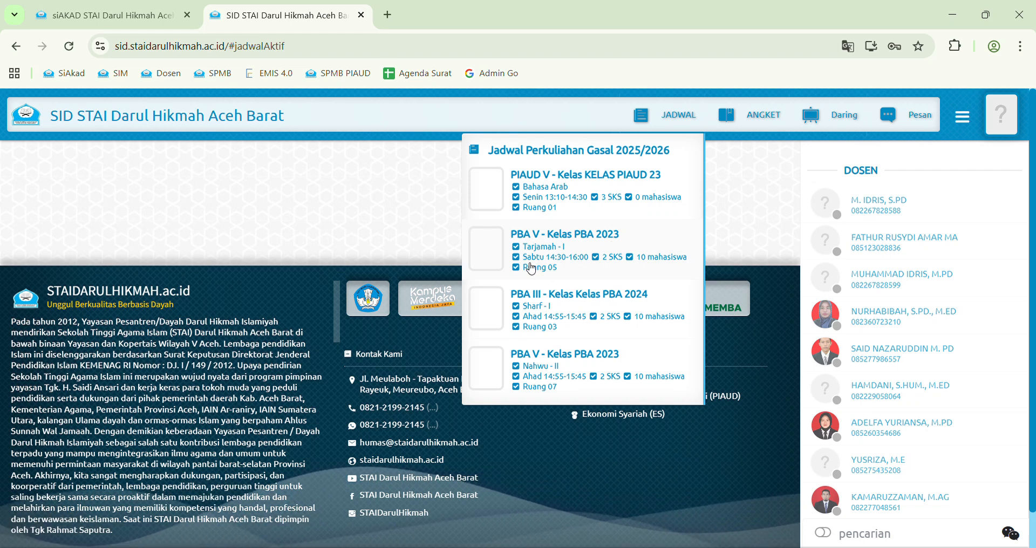
left_click(571, 241)
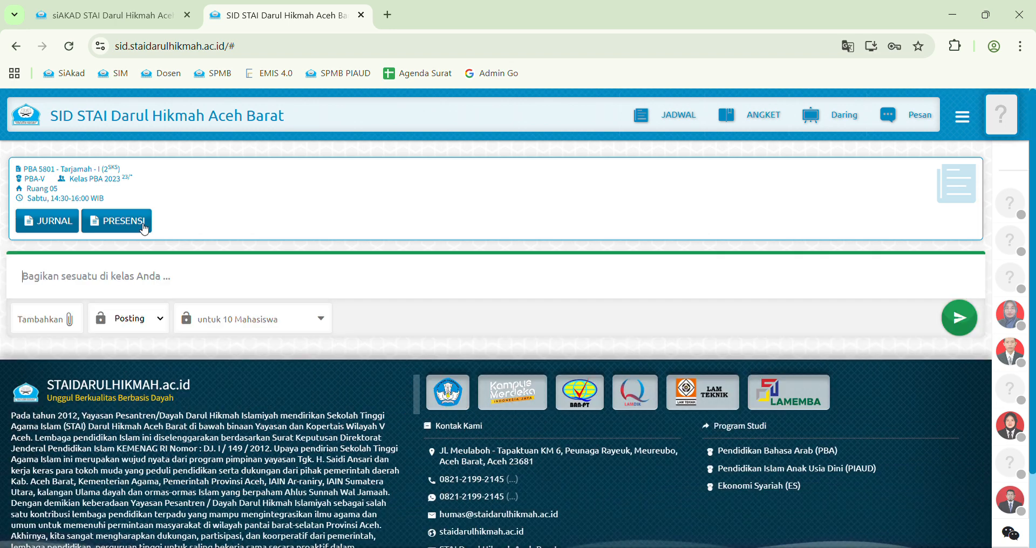
left_click(144, 226)
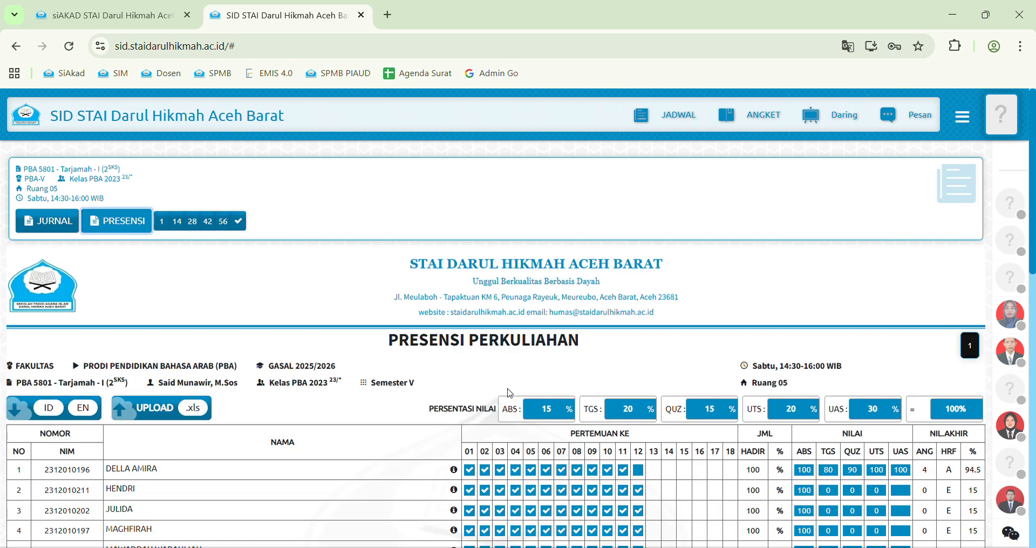
Clear the existing ABS, TGS, QUZ, UTS and UAS weight values
double_click(544, 411)
key("BackSpace")
key("Tab")
key("BackSpace")
key("Tab")
key("BackSpace")
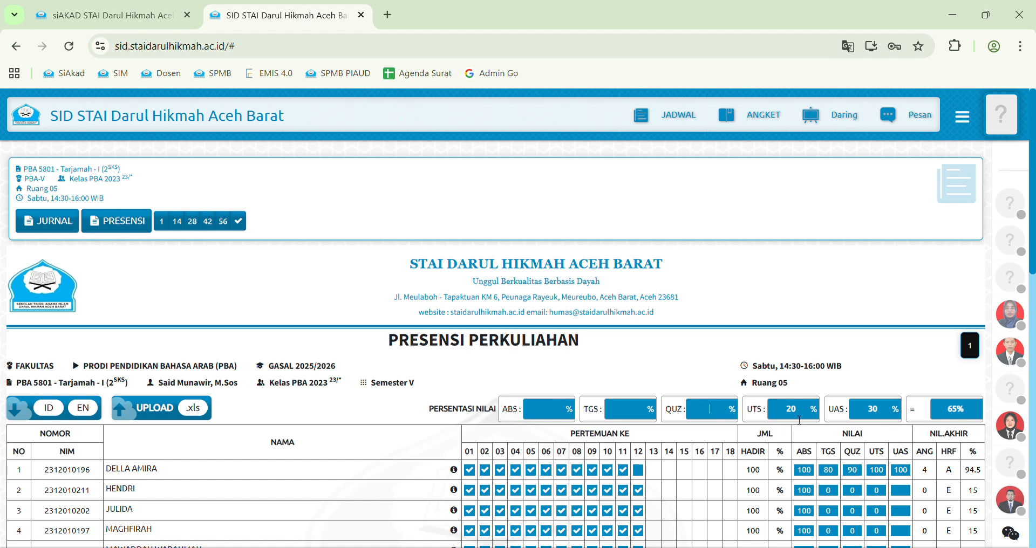
key("BackSpace")
key("Tab")
key("BackSpace")
Enter the grade weights ABS 15, TGS 20, QUZ 15, UTS 20, UAS 30
left_click(556, 417)
type("15")
left_click(632, 411)
type("20")
left_click(731, 419)
type("15")
left_click(798, 417)
type("20")
left_click(888, 410)
type("30")
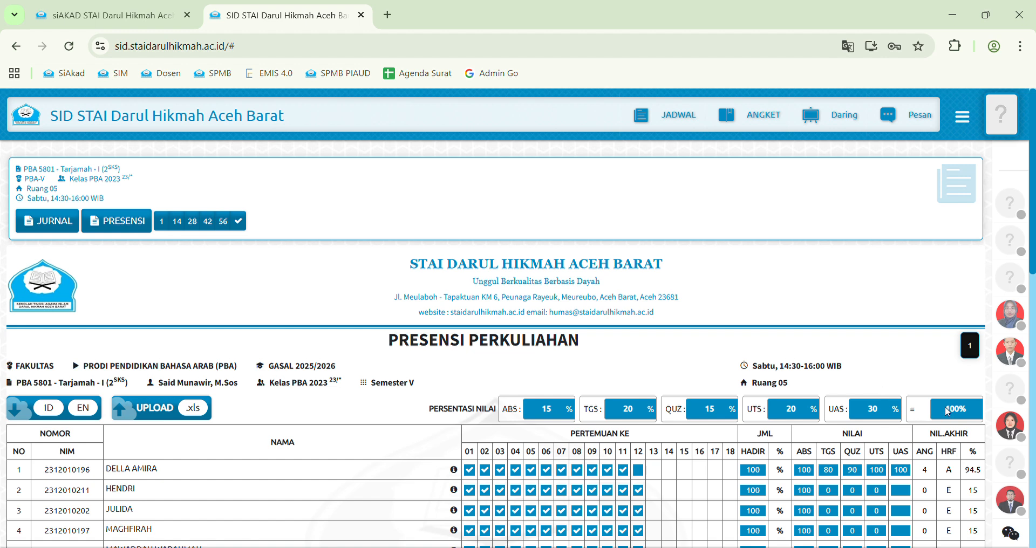
scroll(707, 402, "down", 3)
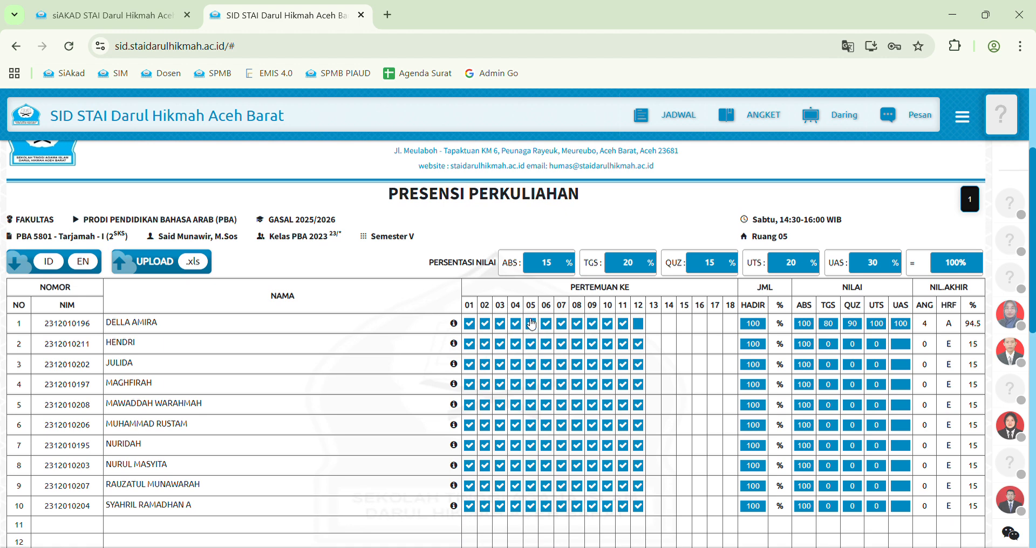
Tick meeting 13 for all ten students, then switch the tenth student to X
left_click(478, 329)
left_click(640, 324)
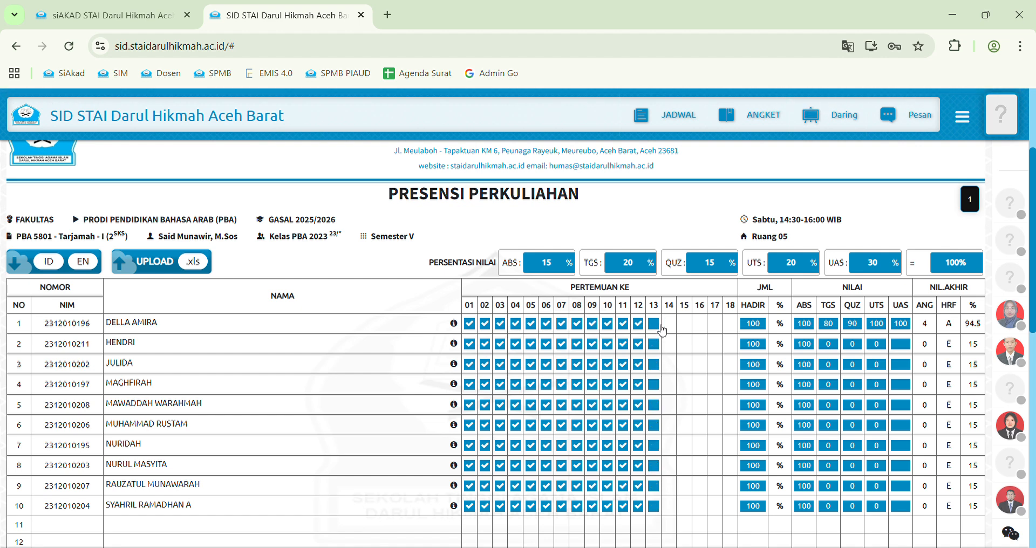
left_click(654, 325)
left_click(654, 345)
left_click(654, 365)
left_click(654, 385)
left_click(654, 405)
left_click(654, 425)
left_click(654, 446)
left_click(654, 466)
left_click(654, 486)
left_click(655, 506)
left_click(658, 508)
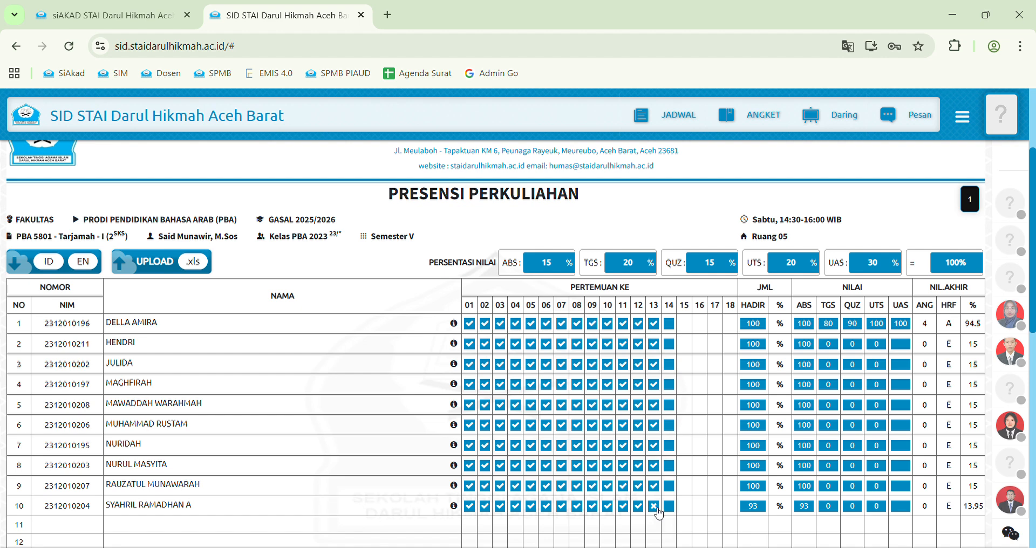
Keep row 10 absent at meeting 13 and tick meeting 14 for all ten students
left_click(658, 510)
left_click(658, 510)
left_click(670, 510)
left_click(670, 486)
left_click(670, 466)
left_click(670, 446)
left_click(670, 426)
left_click(670, 405)
left_click(672, 385)
left_click(670, 365)
left_click(670, 344)
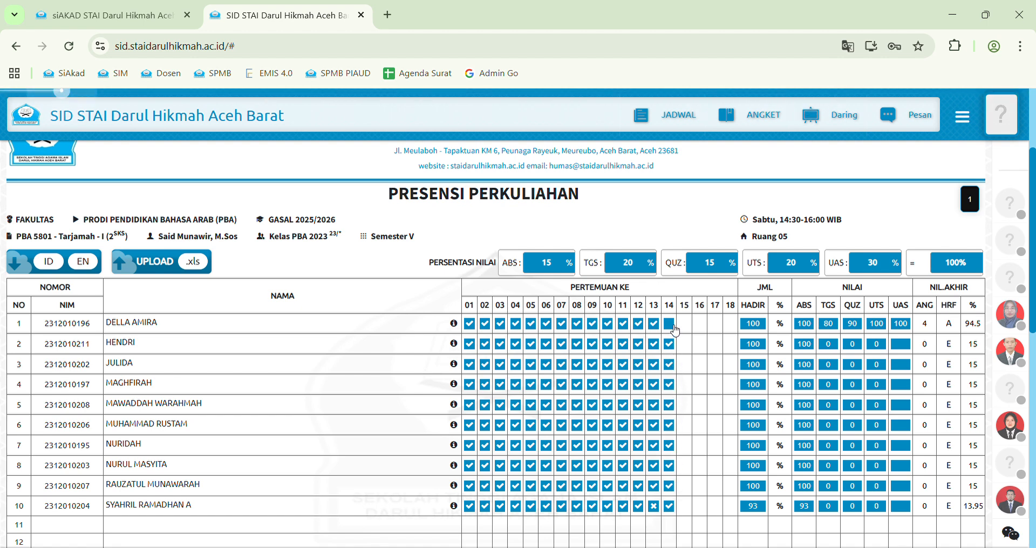
left_click(670, 324)
Tick meeting 15 present for all ten students
left_click(685, 323)
left_click(685, 344)
left_click(685, 365)
left_click(685, 384)
left_click(685, 405)
left_click(685, 425)
left_click(685, 445)
left_click(685, 466)
left_click(685, 486)
left_click(684, 506)
Tick meeting 16 present for all ten students
left_click(700, 507)
left_click(700, 486)
left_click(700, 465)
left_click(700, 446)
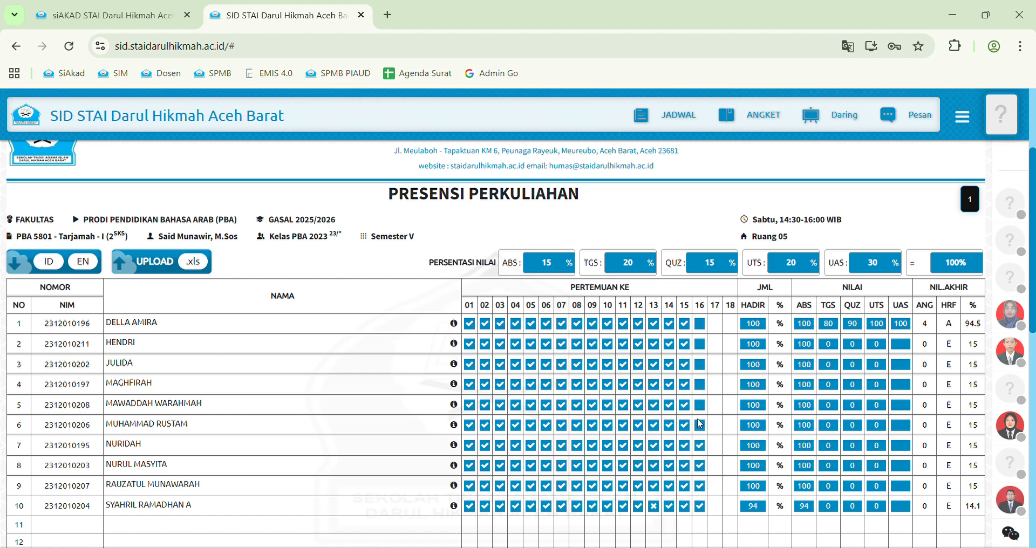
left_click(700, 426)
left_click(701, 405)
left_click(702, 385)
left_click(702, 364)
left_click(701, 344)
left_click(700, 324)
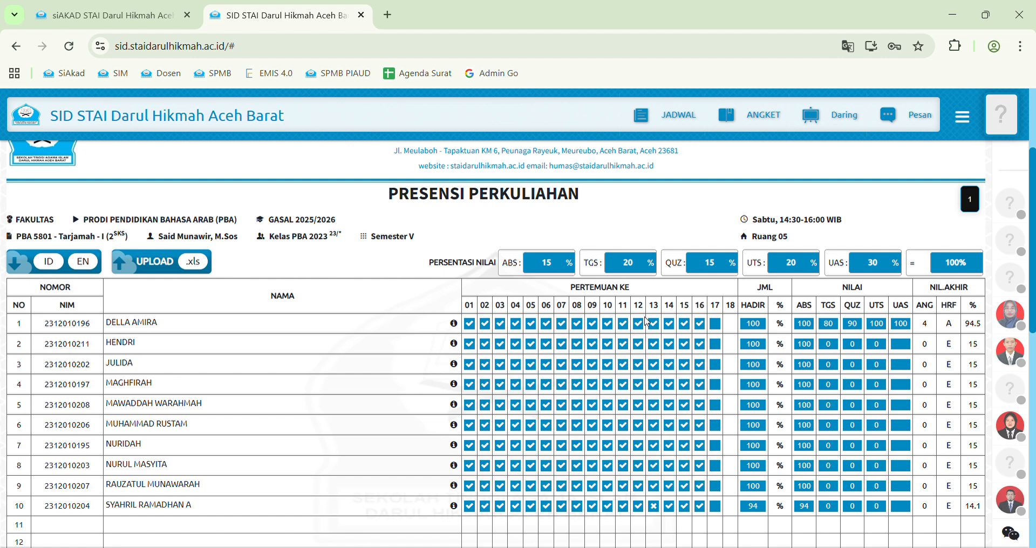
Set X for student 1 at meetings 02, 06, 10 and student 3 at 04, 10
left_click(489, 325)
left_click(546, 324)
left_click(608, 324)
double_click(811, 326)
left_click(516, 364)
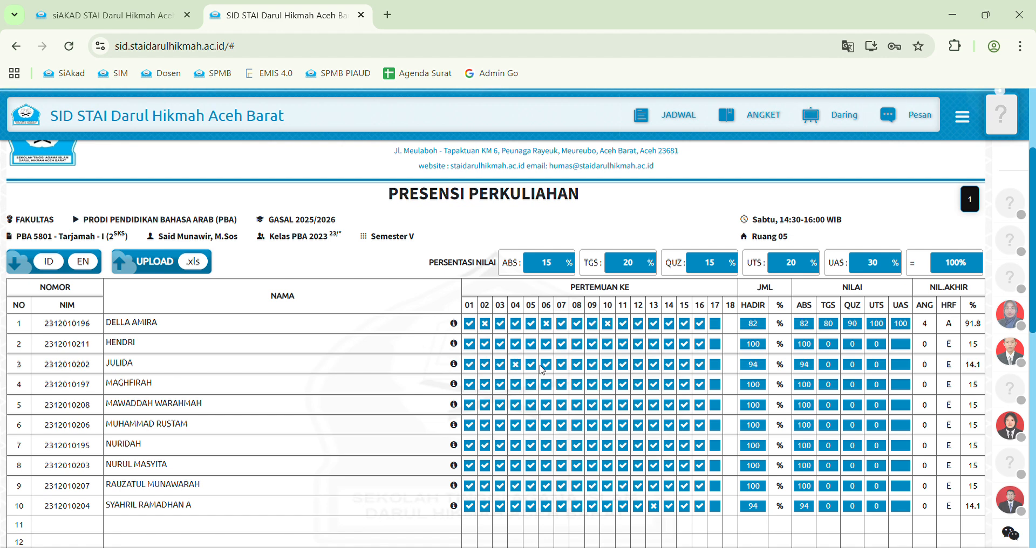
left_click(608, 365)
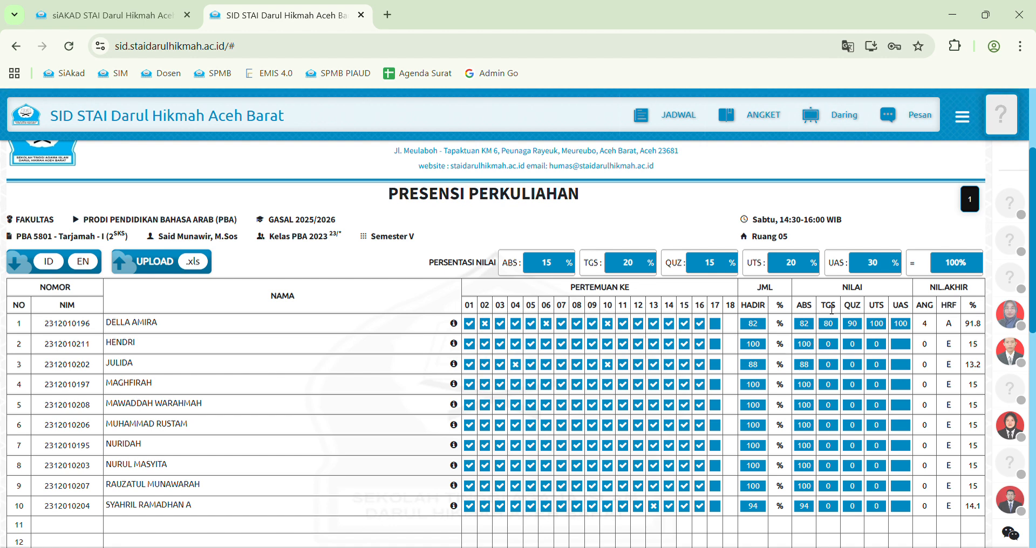
Overwrite row 1's TGS, QUZ, UTS and UAS cells with 70, 80, 80 and 90
left_click_drag(821, 310, 913, 309)
left_click_drag(840, 331, 862, 330)
type("70")
type("80")
double_click(878, 326)
type("8")
left_click(908, 323)
type("90")
left_click(900, 345)
left_click(909, 326)
Finish editing the scores and open the class's JURNAL page
scroll(848, 336, "up", 1)
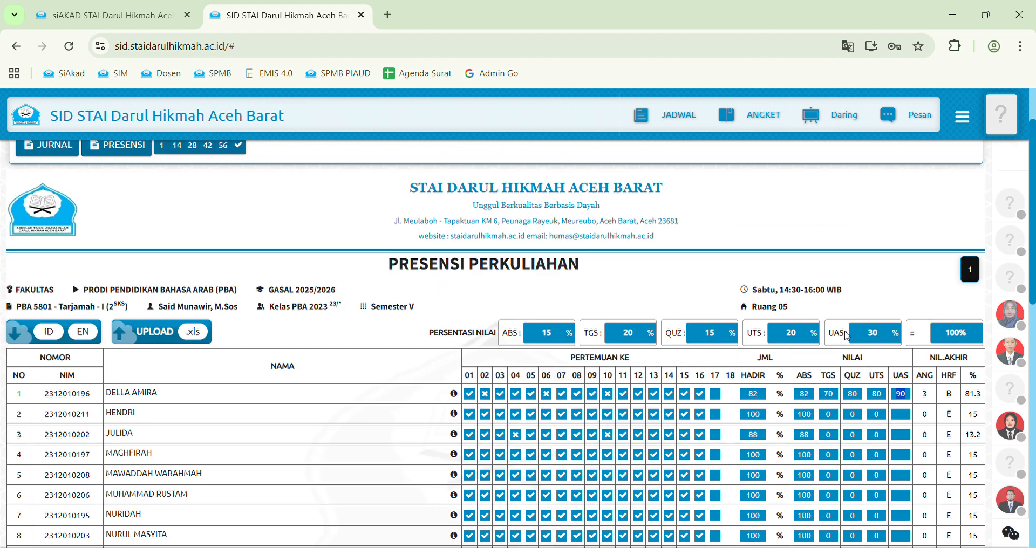
left_click(838, 364)
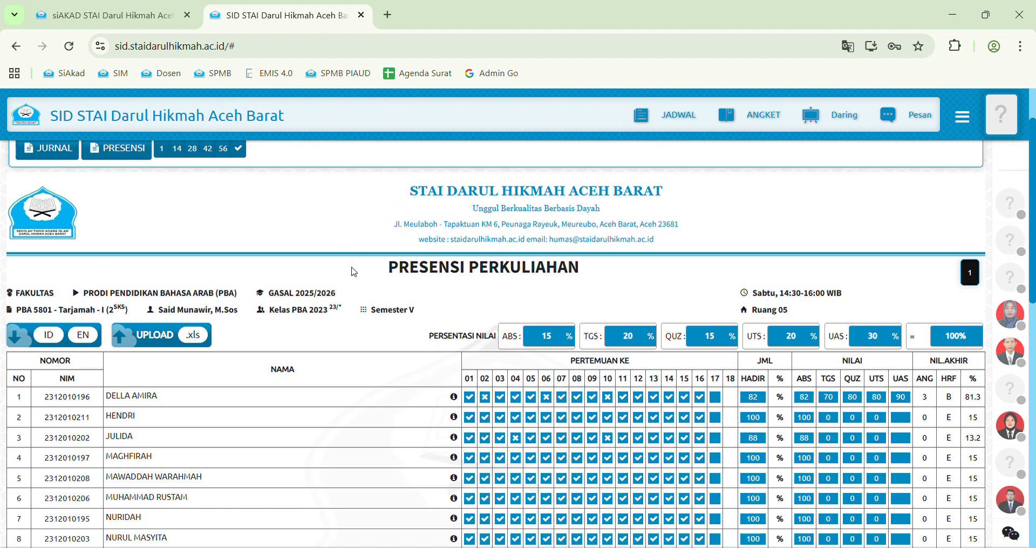
scroll(216, 259, "up", 1)
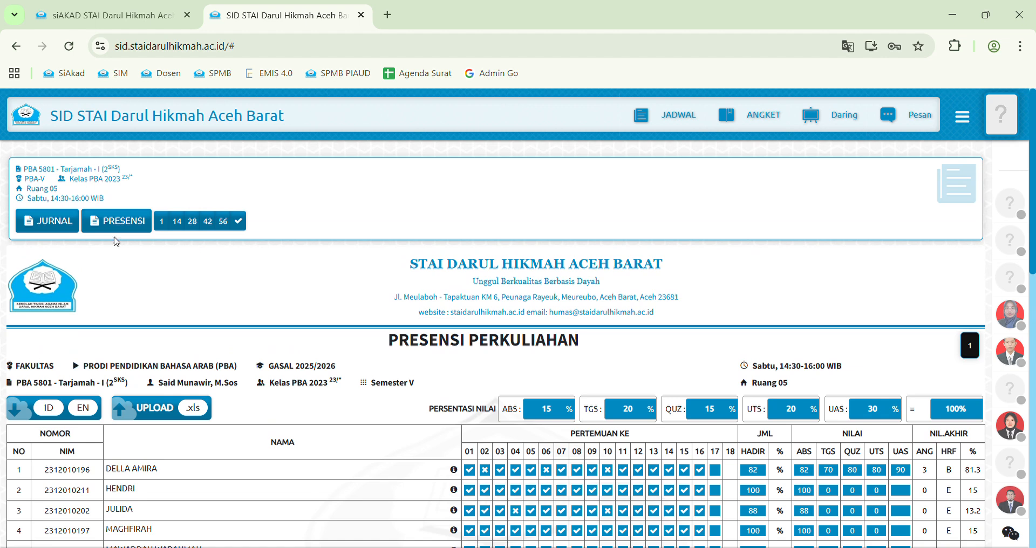
left_click(55, 232)
Review the first lecture topic text in the DAFTAR HADIR & JURNAL KULIAH sheet
scroll(134, 324, "down", 1)
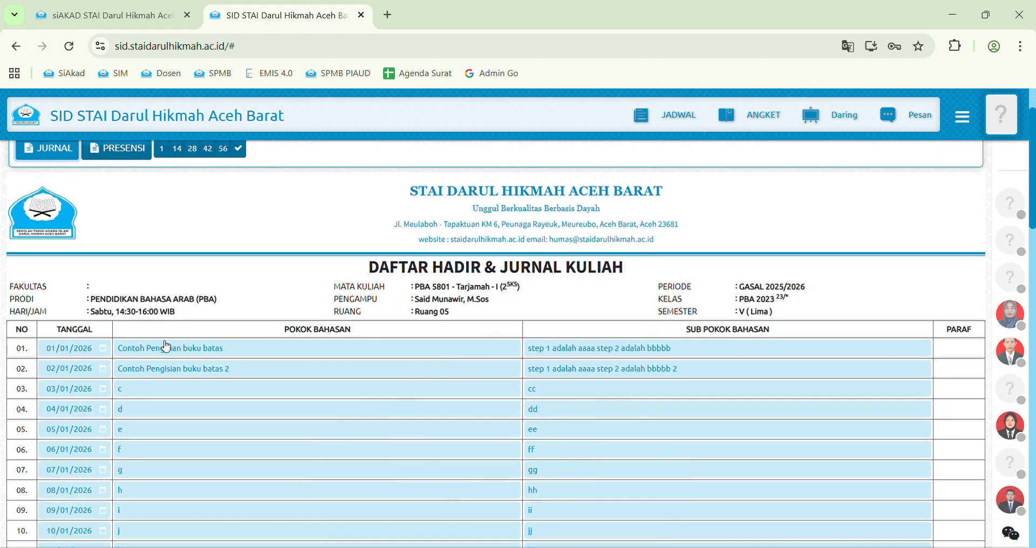
left_click_drag(223, 349, 110, 354)
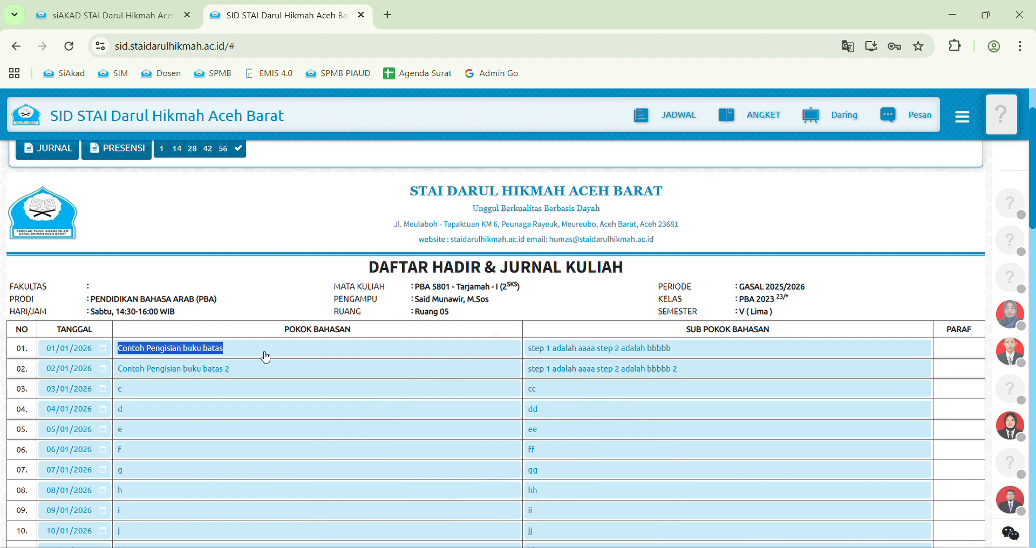
left_click(443, 51)
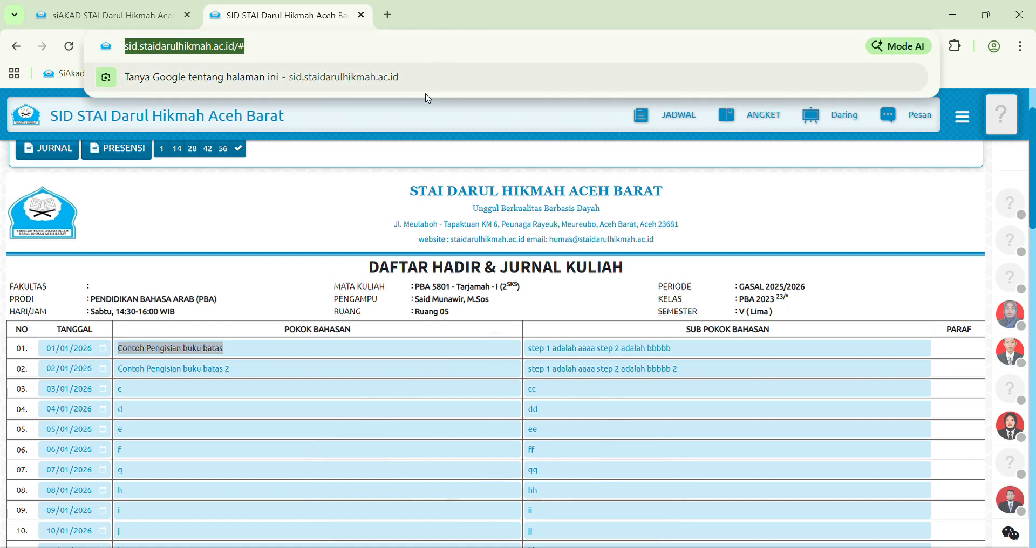
left_click(381, 352)
left_click(382, 352)
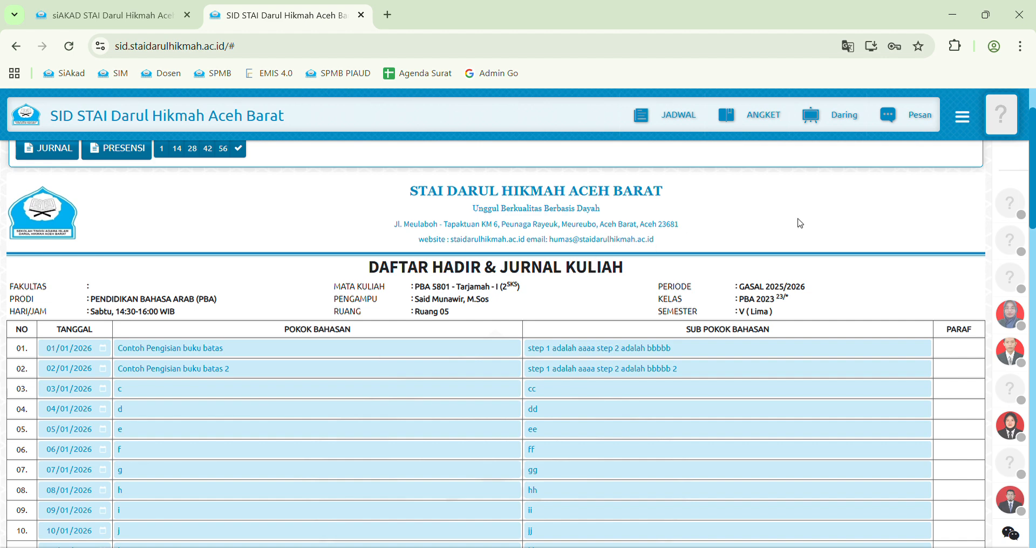